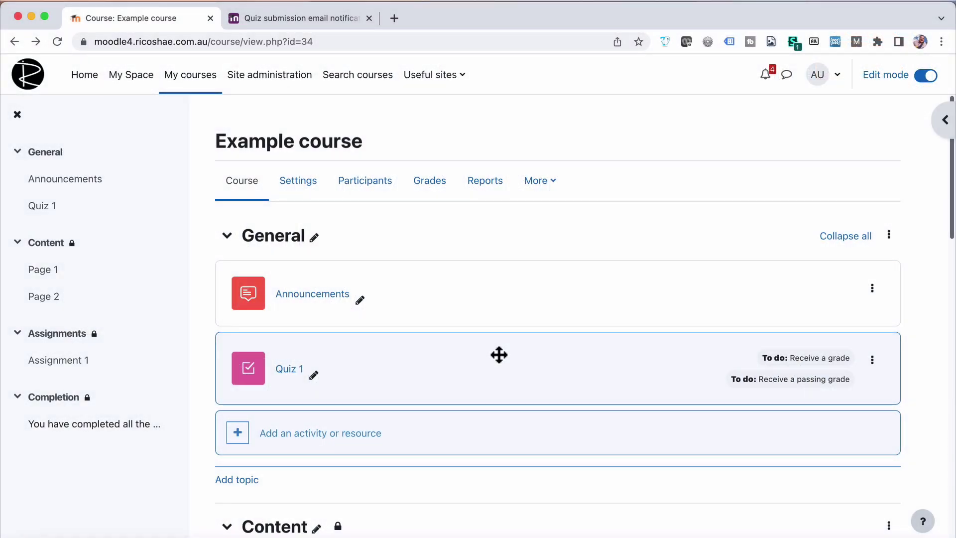
Step: Open Quiz 1, start a preview attempt, then return to the Example course page
scroll(518, 359, down, 2)
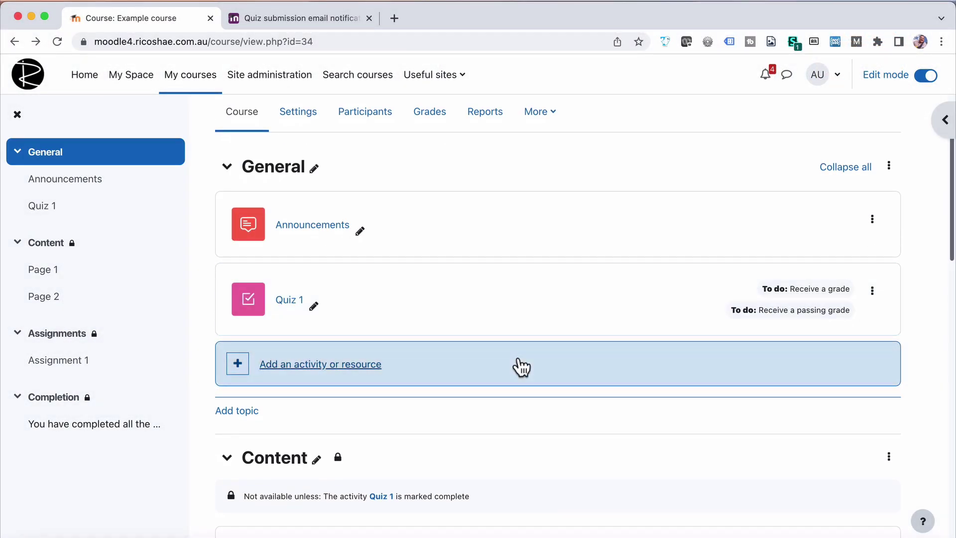
click(285, 300)
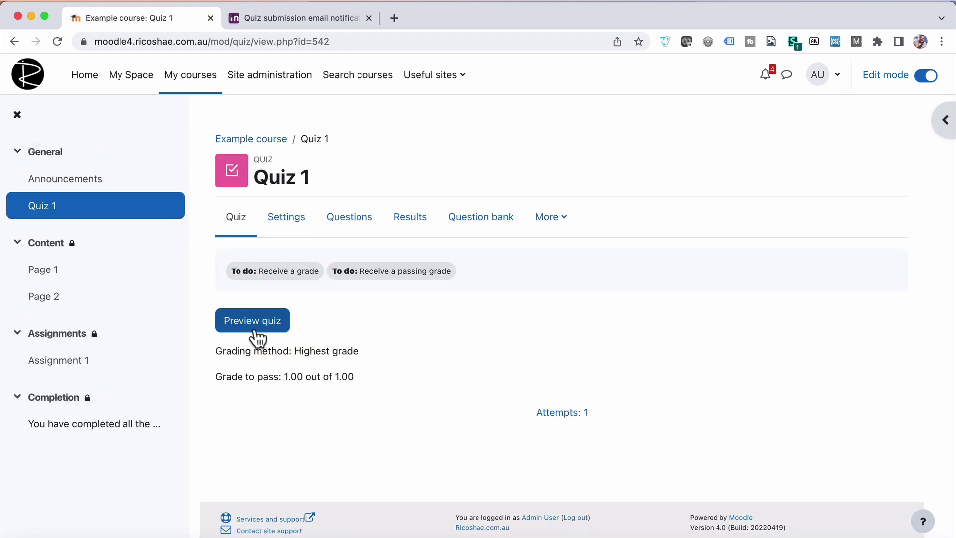
click(257, 323)
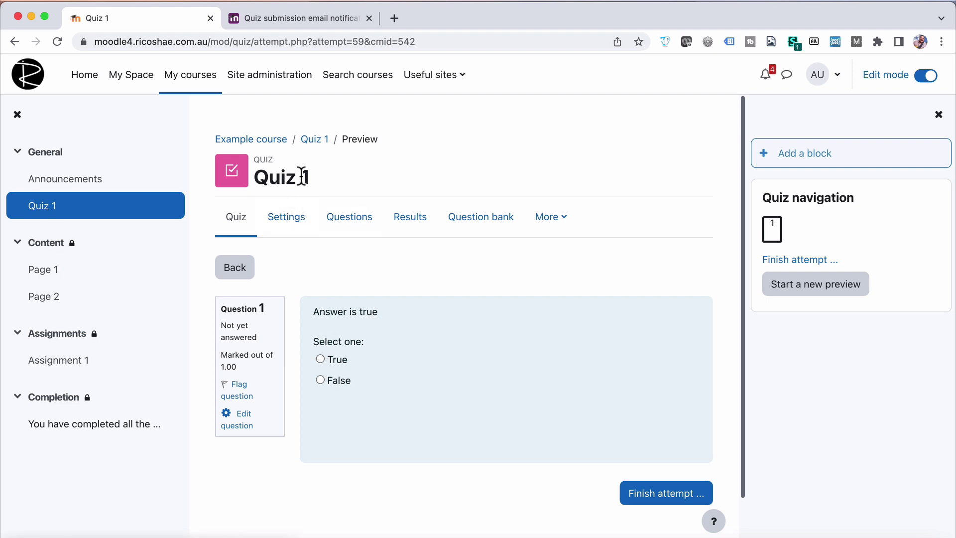
click(271, 142)
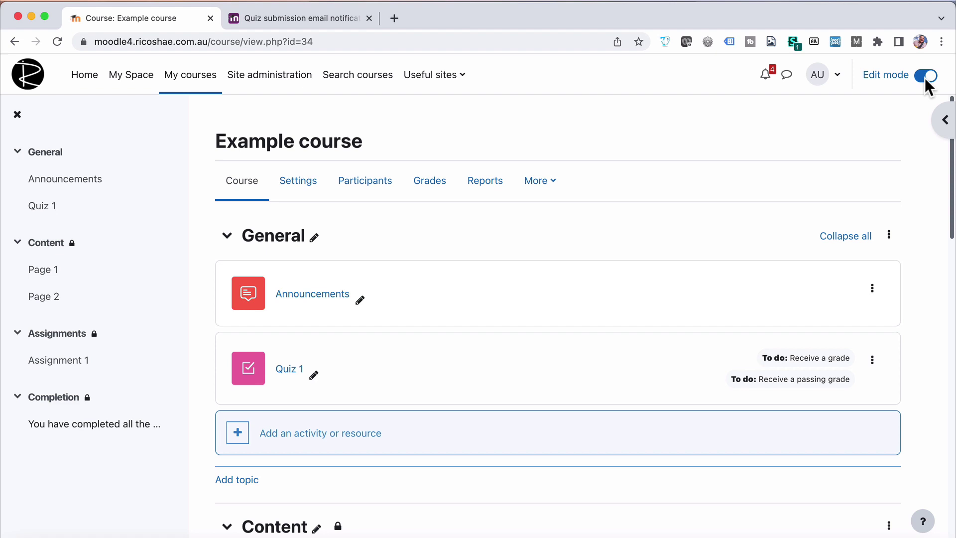
Step: Reopen Quiz 1 and list its additional pages under More
click(873, 360)
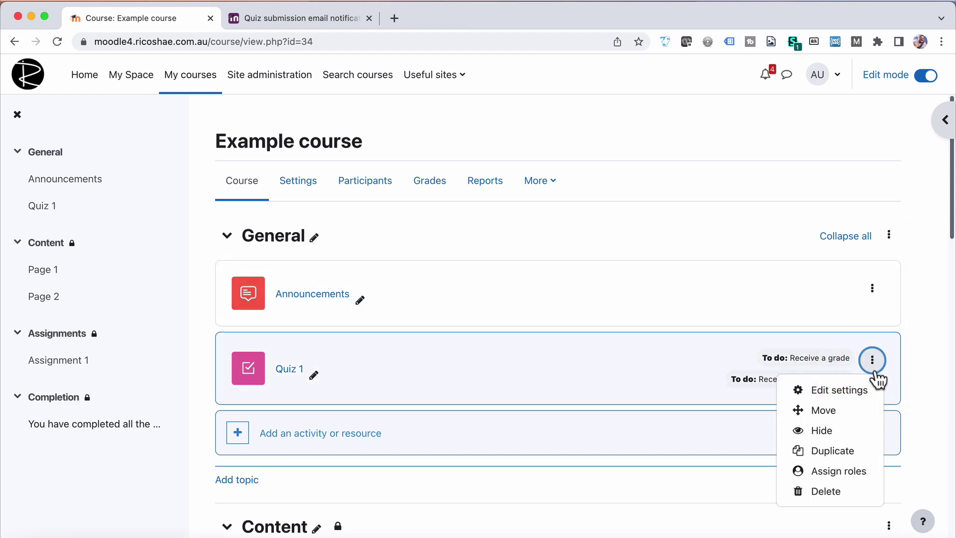
click(292, 373)
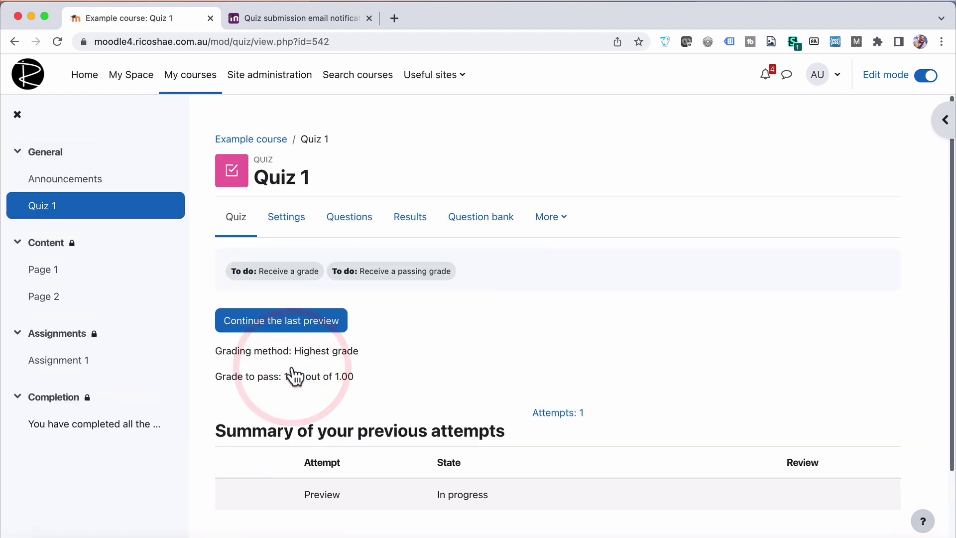
click(550, 223)
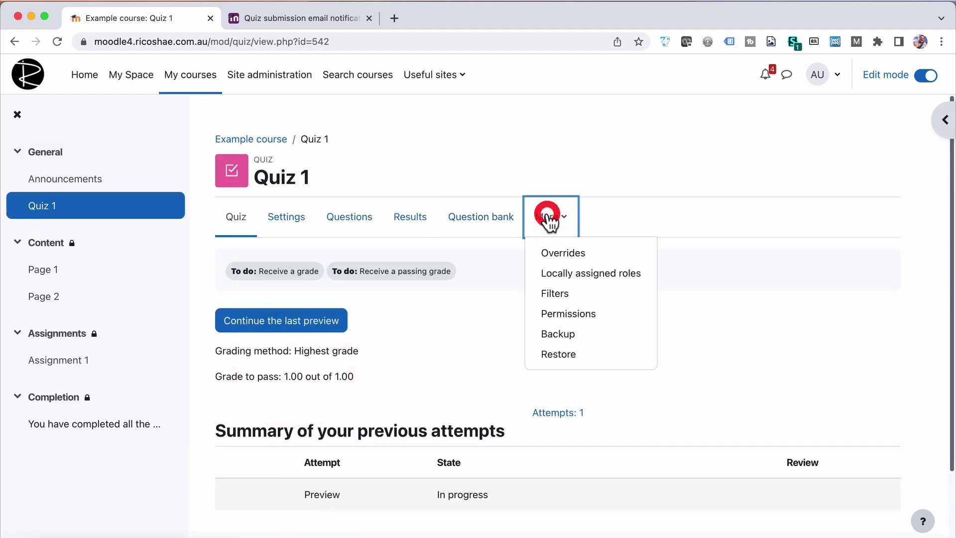
Step: Open Quiz 1's Permissions page and filter the capabilities by 'email'
click(563, 306)
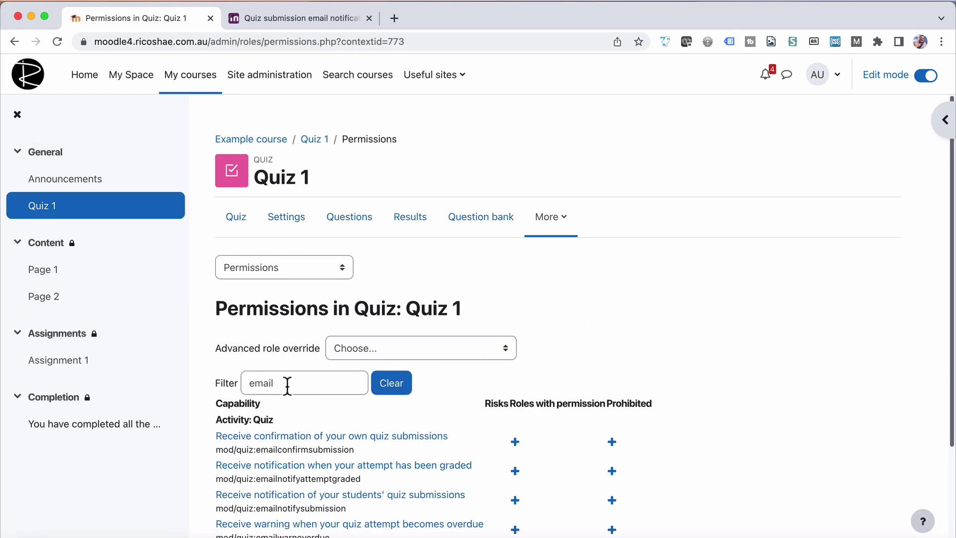
click(283, 387)
scroll(272, 275, down, 2)
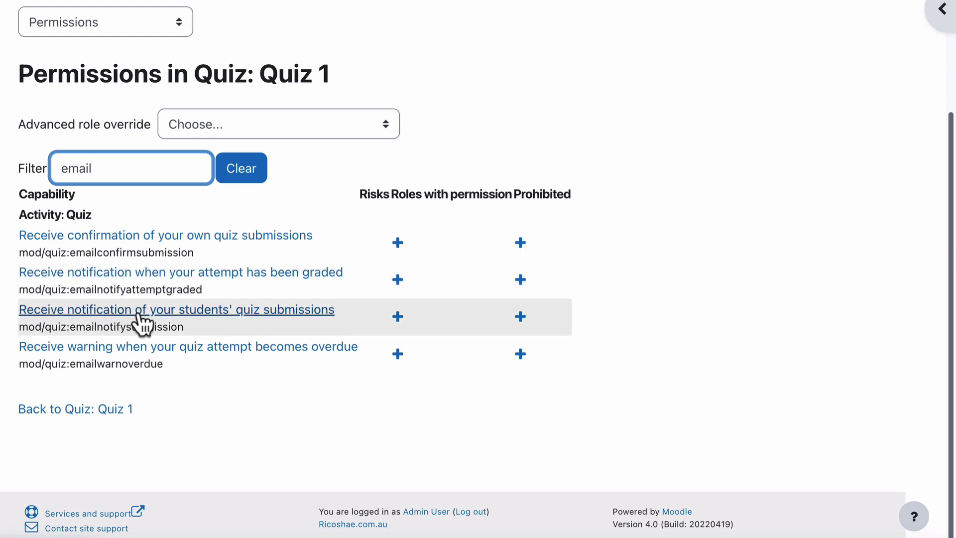
Step: Let Teacher and Non-editing teacher receive notification of students' quiz submissions
click(397, 317)
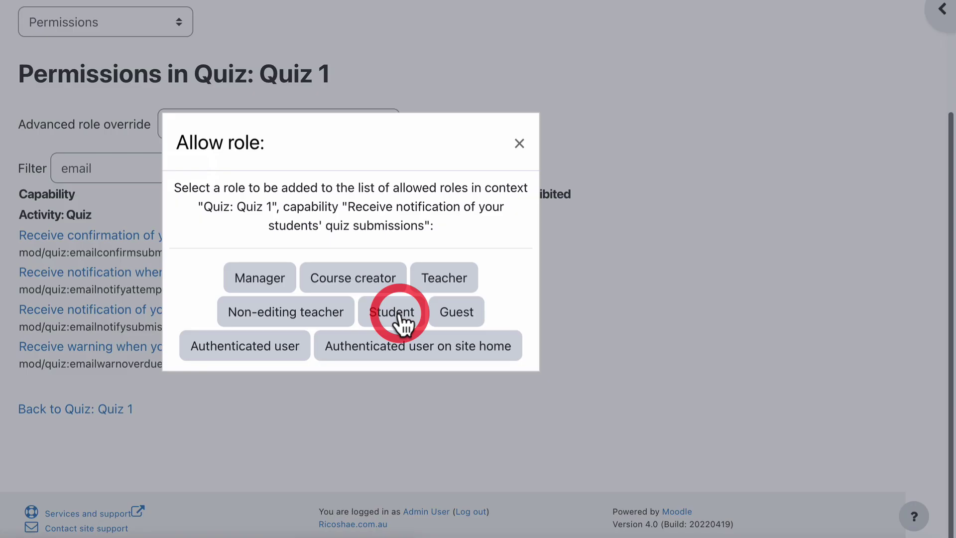
click(446, 277)
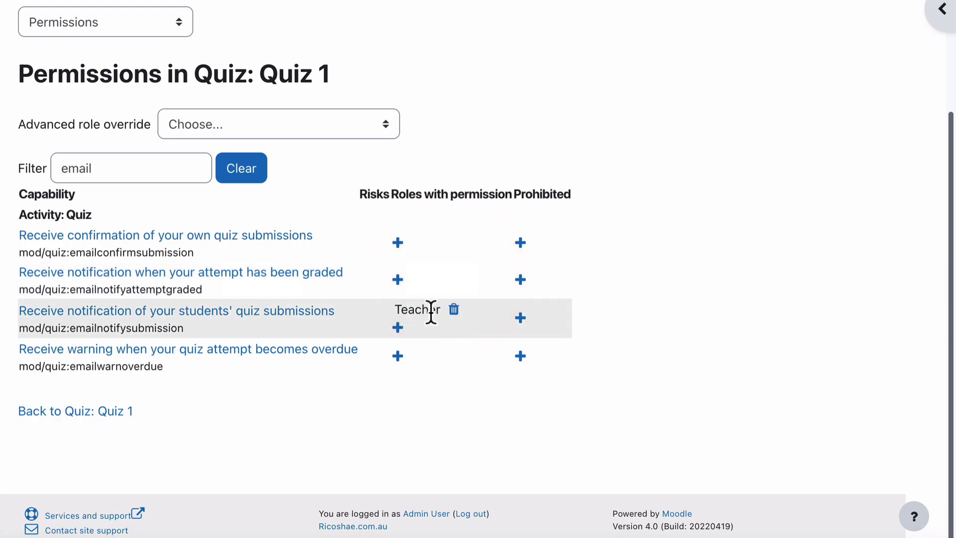
click(398, 329)
click(293, 314)
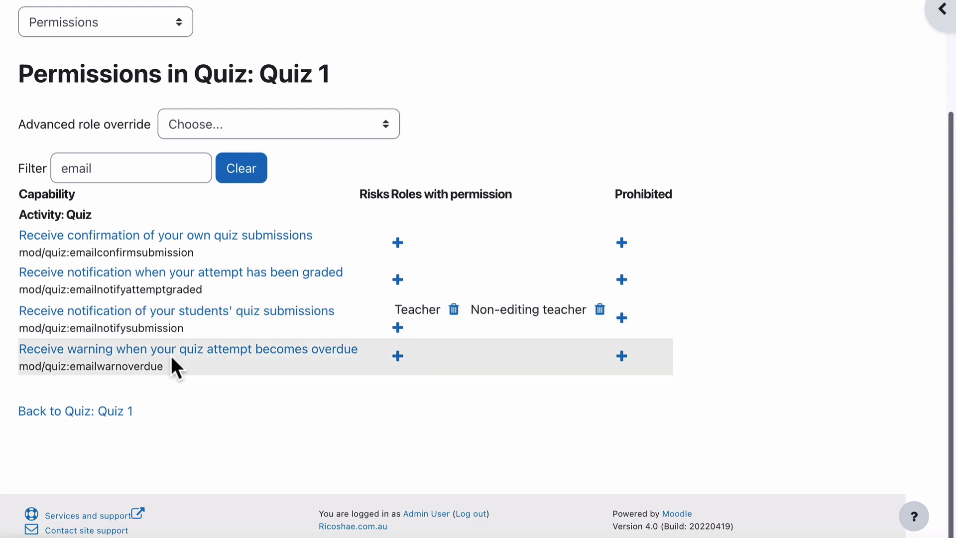
click(273, 451)
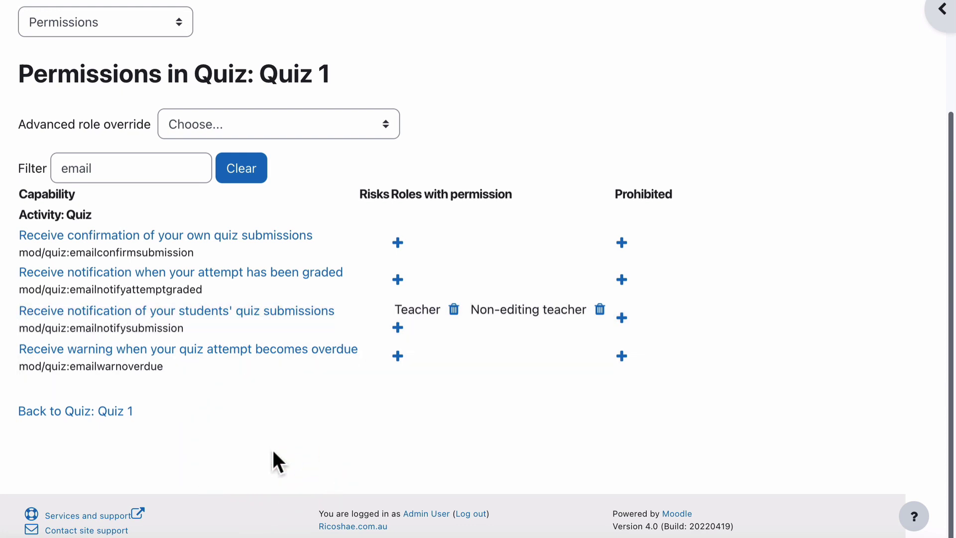
scroll(273, 451, up, 4)
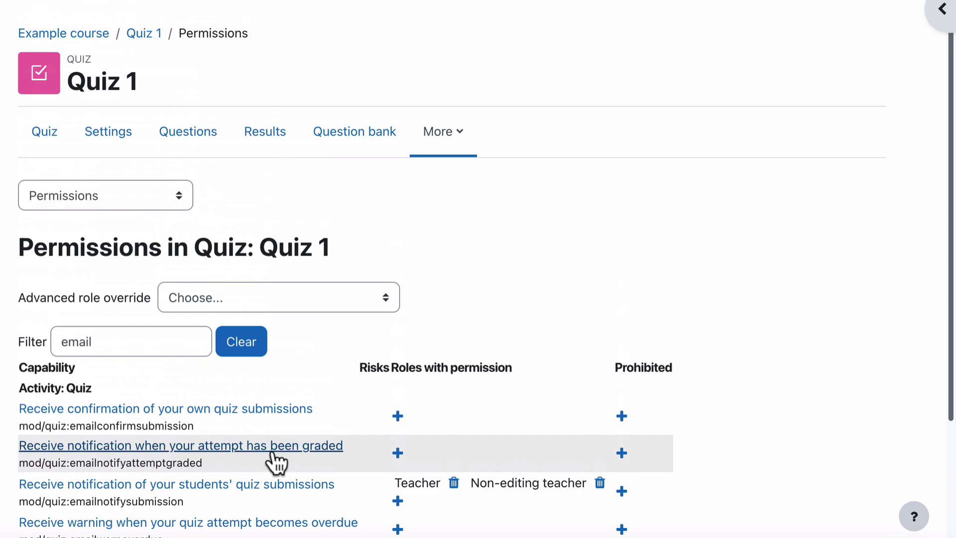
Step: Go back to the Example course and open Quiz 1 as the student
click(90, 34)
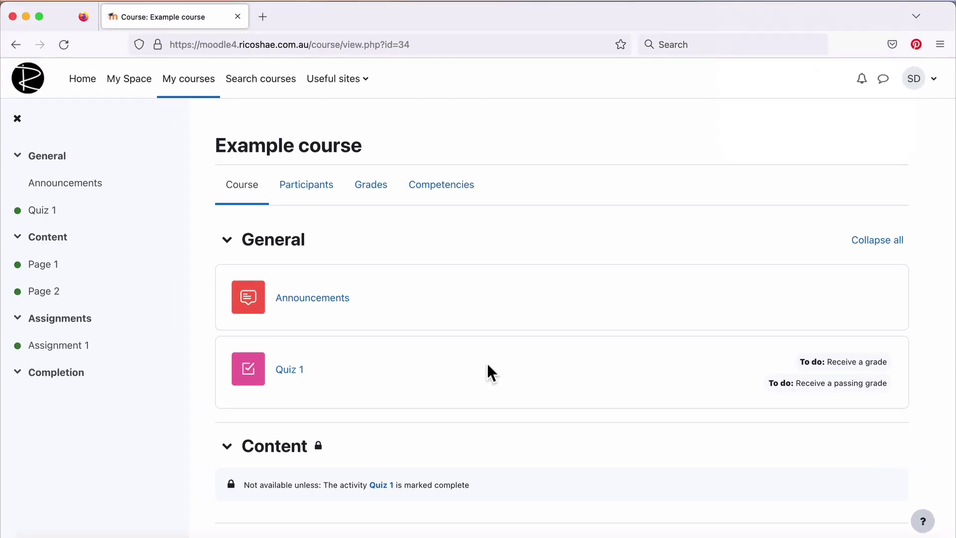
scroll(487, 363, down, 2)
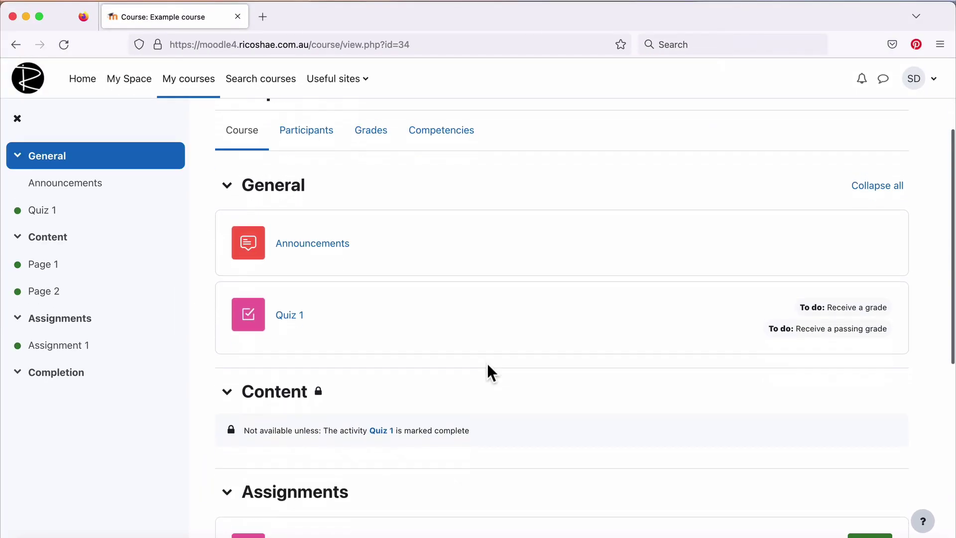
scroll(419, 294, up, 2)
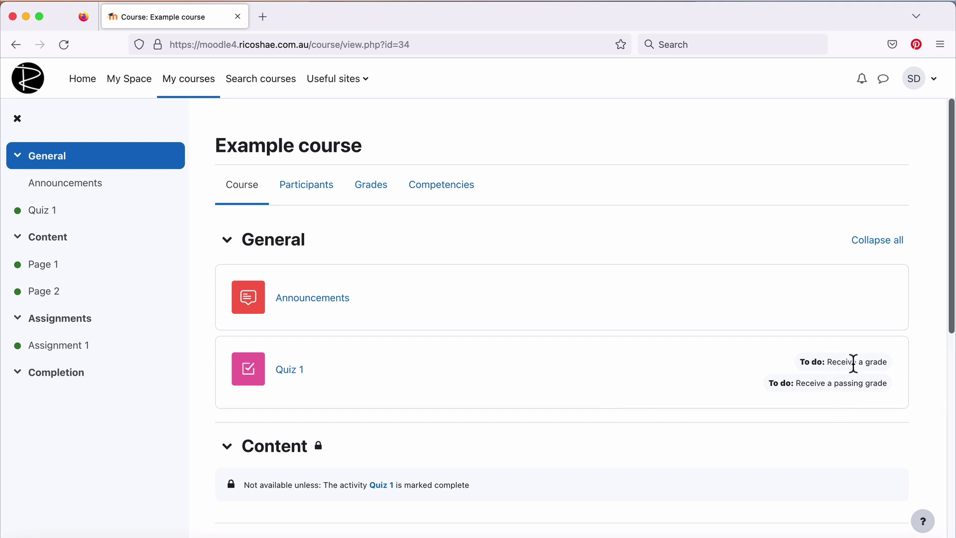
click(291, 372)
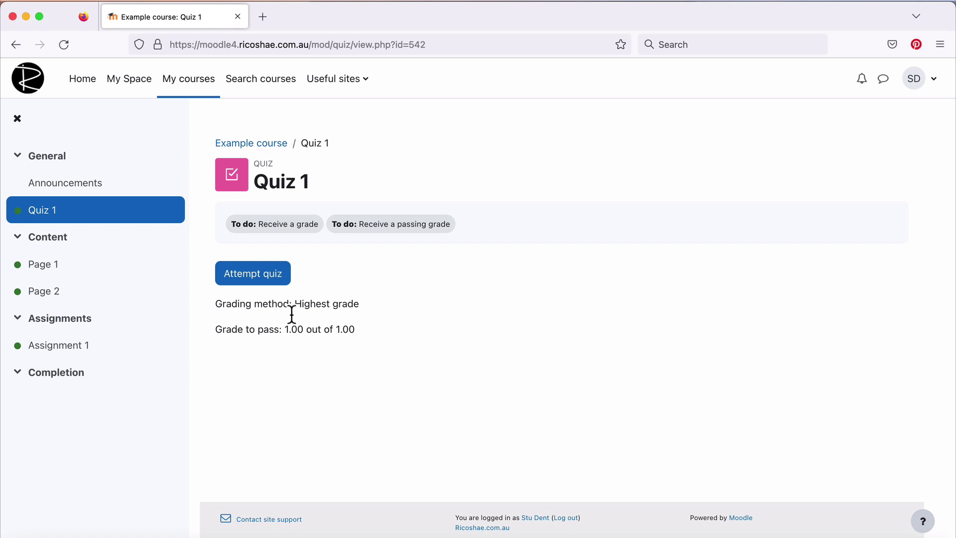
Step: Attempt Quiz 1, answer True to Question 1, and submit all and finish
click(272, 274)
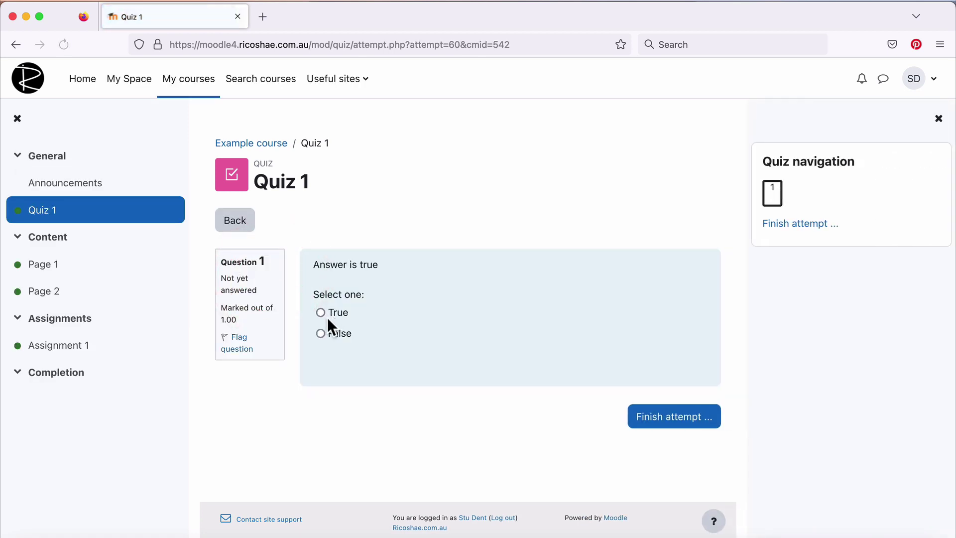
click(321, 312)
click(674, 422)
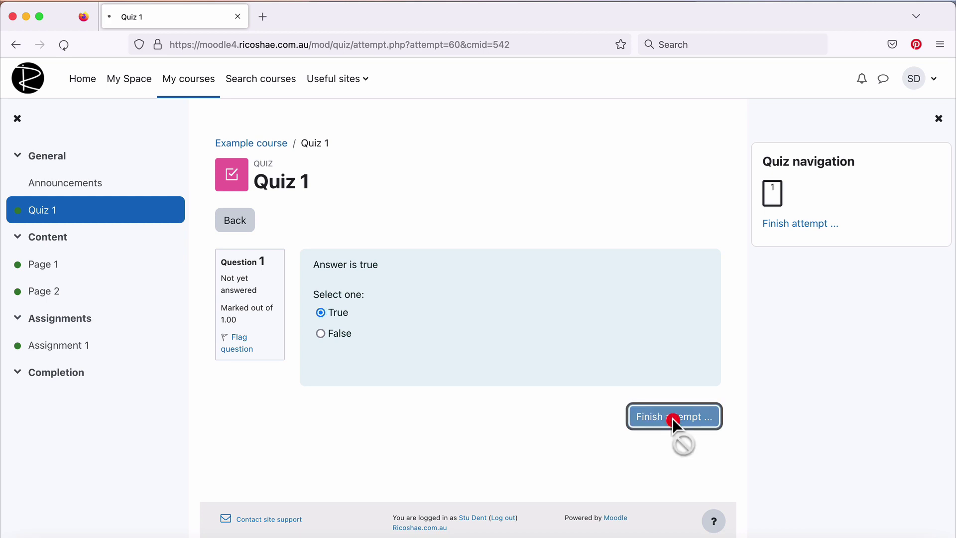
click(584, 468)
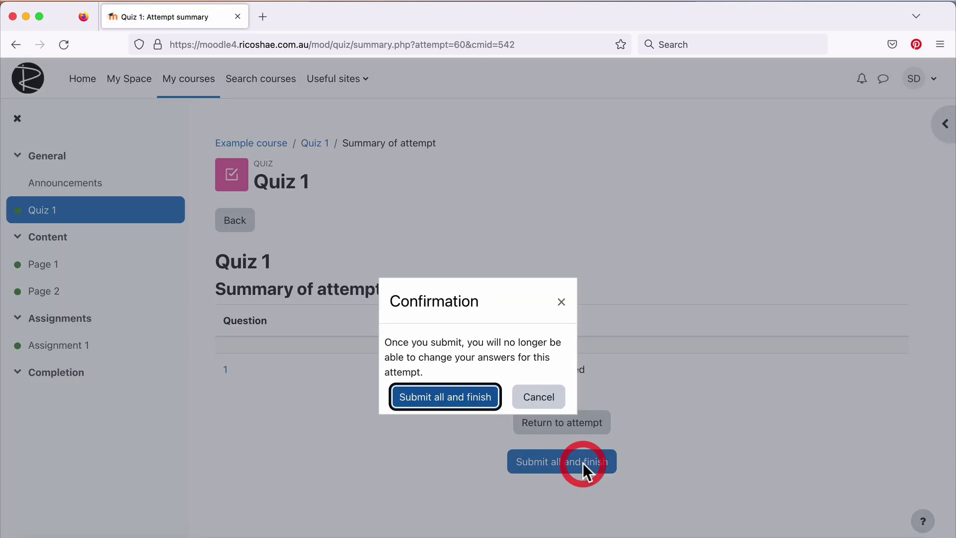
Step: Confirm the submission and review the finished attempt graded 1.00 out of 1.00 (100%)
click(459, 396)
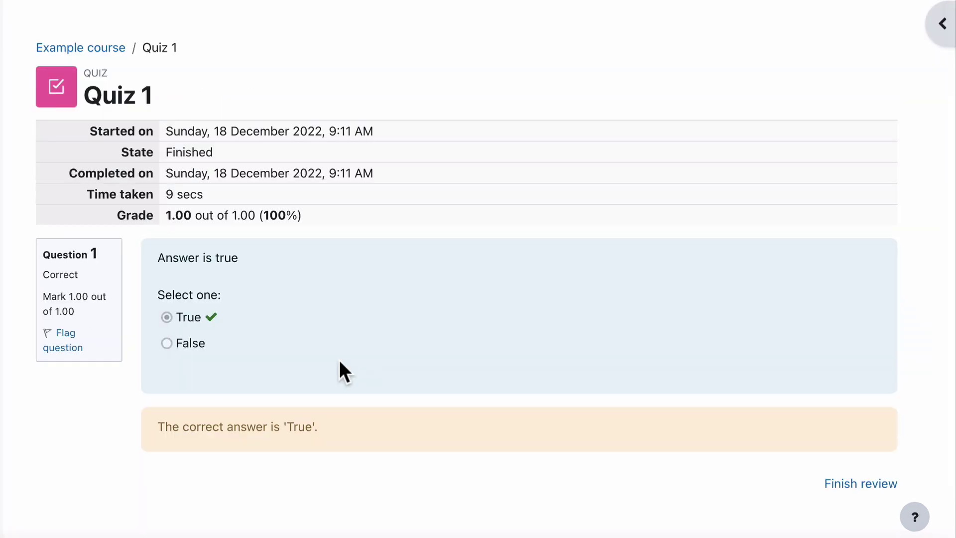
scroll(339, 360, down, 3)
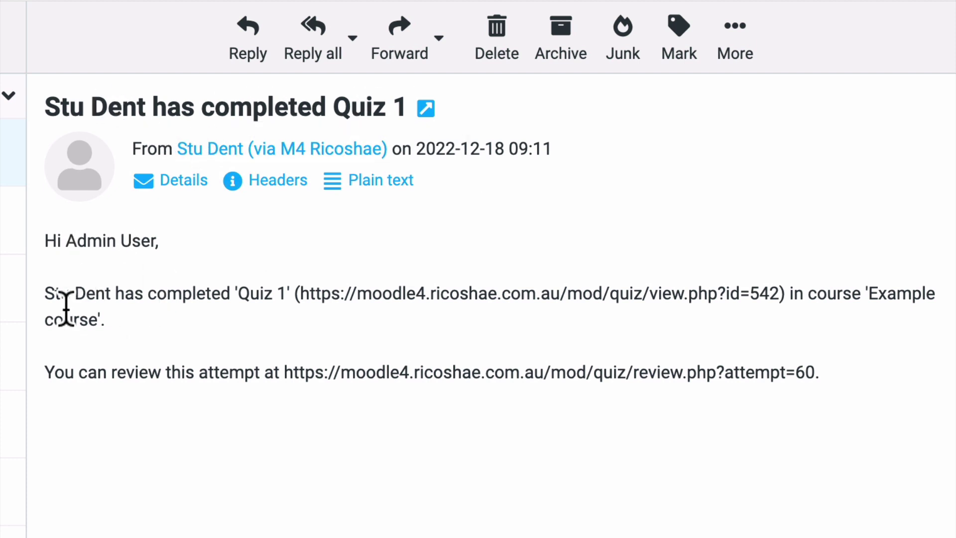
Step: Highlight the email's completion sentence and its Quiz 1 link (view.php?id=542)
drag(46, 288, 398, 305)
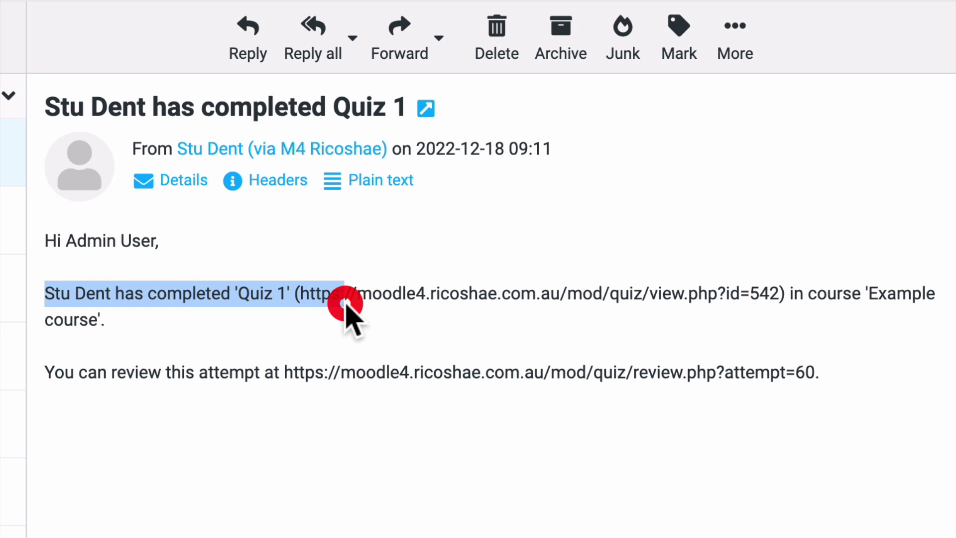
click(356, 298)
mouse_move(296, 289)
mouse_down()
mouse_move(726, 284)
mouse_move(789, 292)
mouse_move(776, 285)
mouse_up()
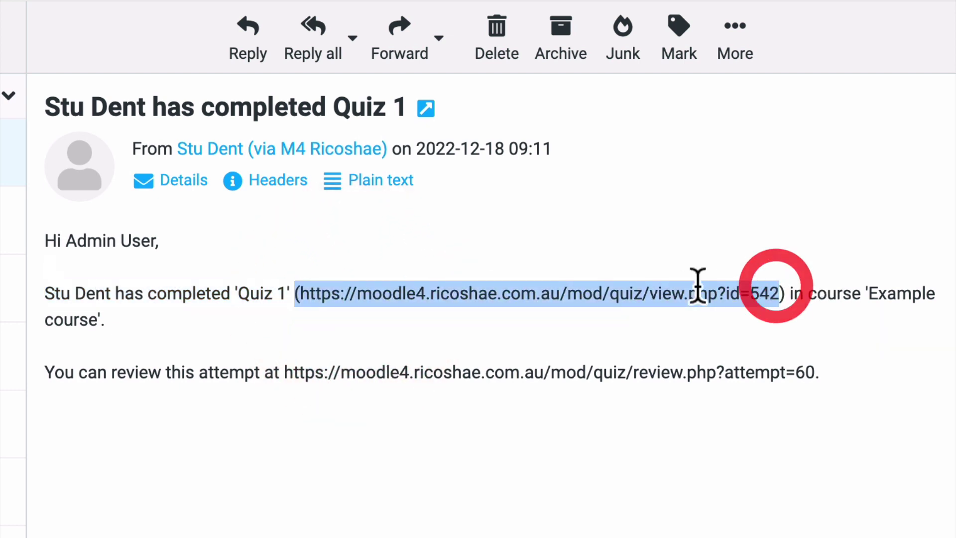
double_click(67, 318)
Step: Highlight the attempt review line and its link (review.php?attempt=60)
drag(58, 378, 462, 373)
click(619, 368)
click(817, 374)
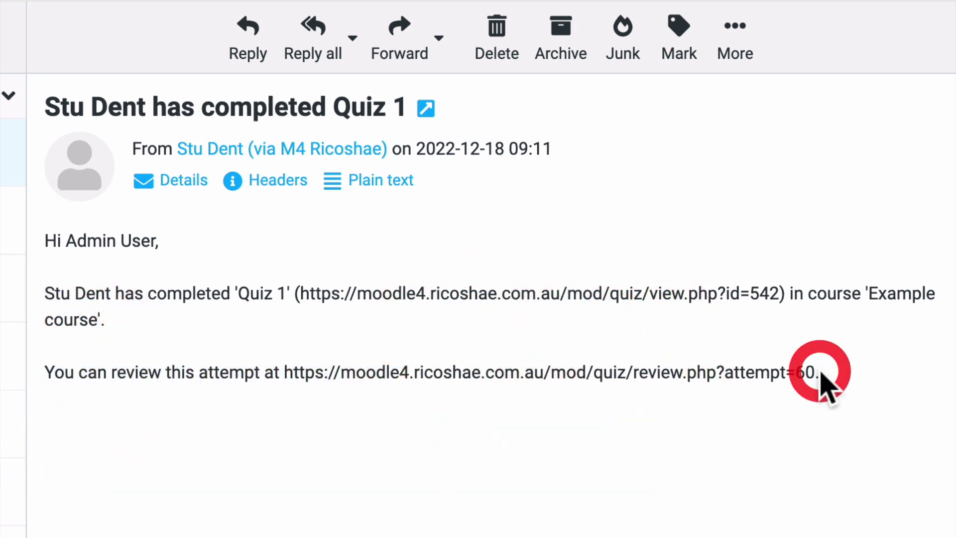
drag(815, 372, 281, 382)
click(260, 389)
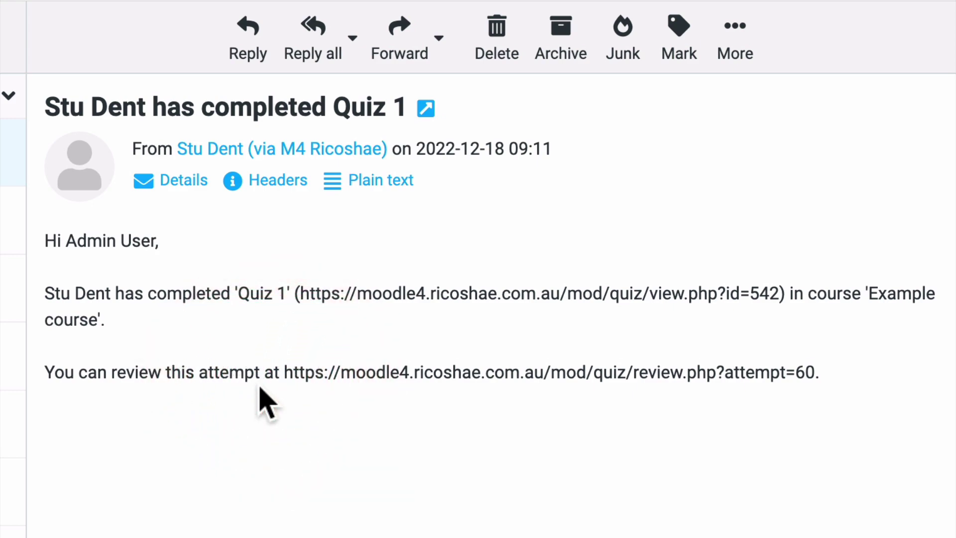
click(468, 162)
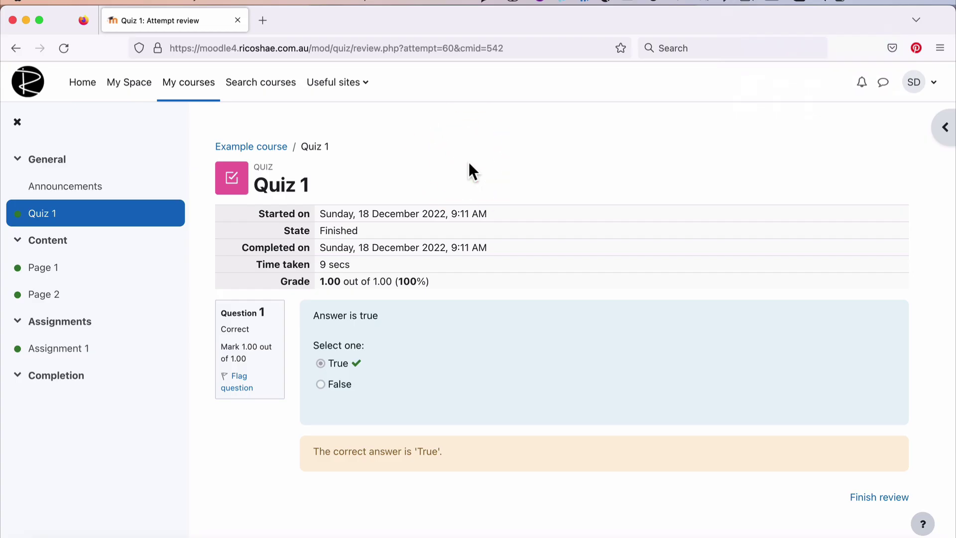